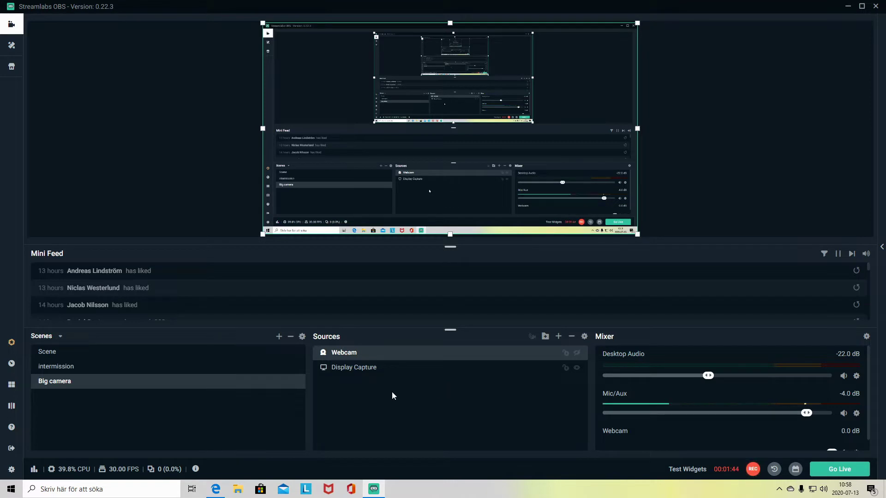
Step: Add the existing Webcam video capture device as a source in the Big camera scene
{"action": "left_click", "coordinate": [64, 355]}
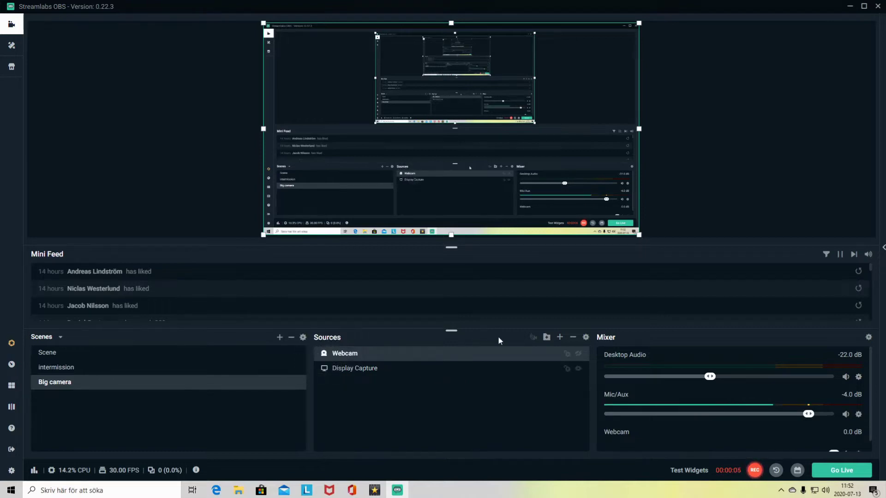
{"action": "left_click", "coordinate": [560, 339]}
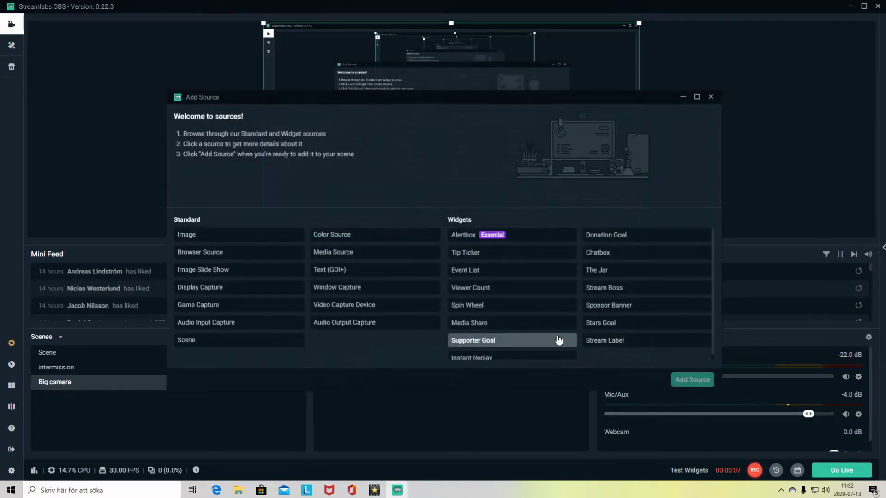
{"action": "left_click_drag", "start_coordinate": [407, 98], "coordinate": [261, 226]}
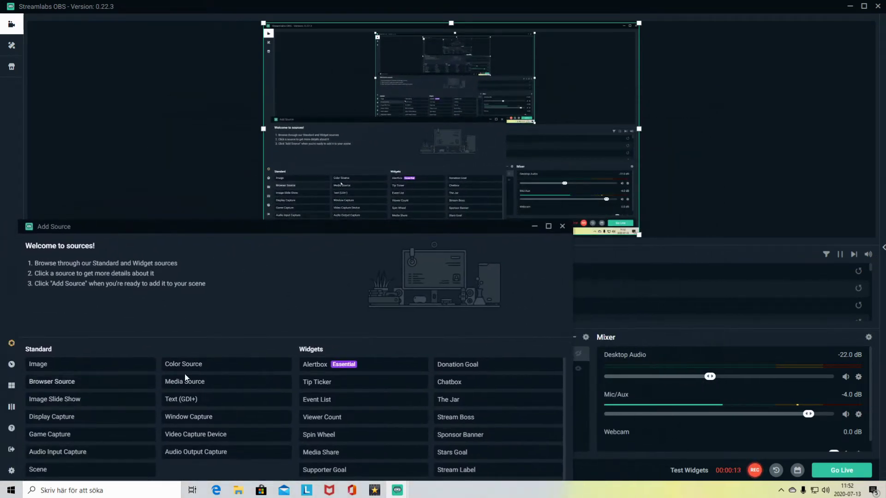
{"action": "left_click", "coordinate": [195, 439]}
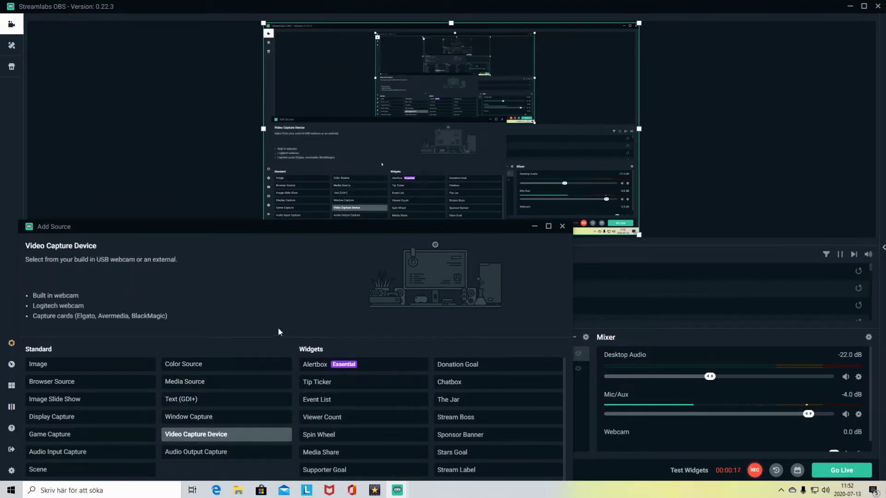
{"action": "left_click_drag", "start_coordinate": [400, 228], "coordinate": [391, 177]}
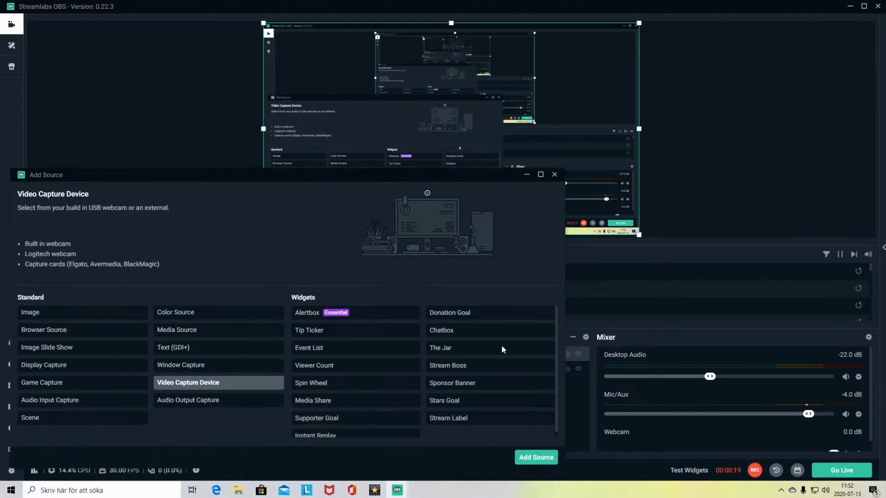
{"action": "left_click", "coordinate": [535, 462]}
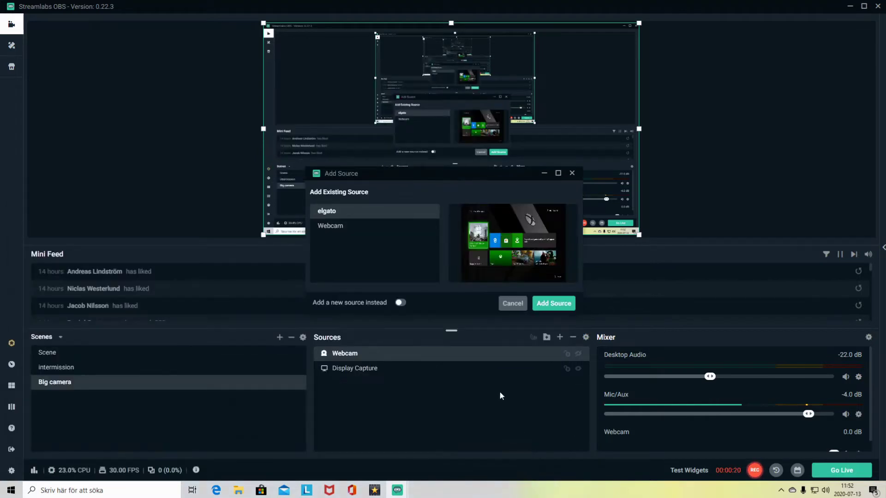
{"action": "left_click", "coordinate": [344, 226]}
{"action": "left_click", "coordinate": [554, 304]}
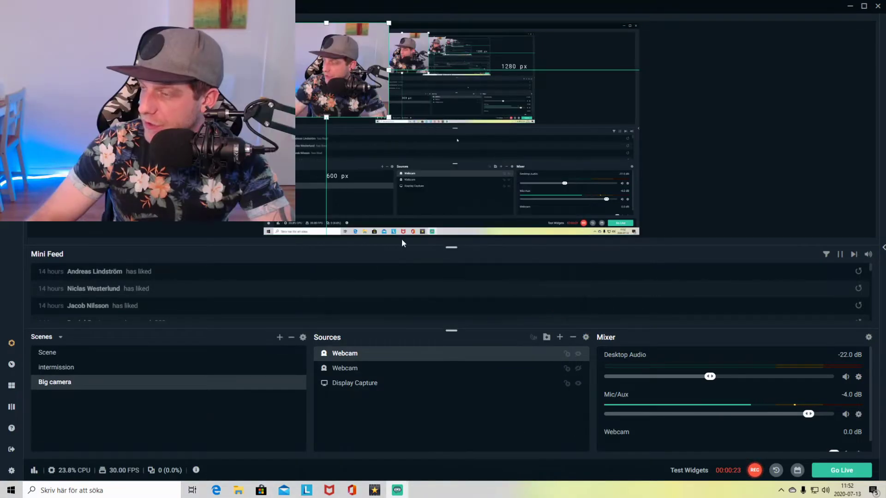
Step: Shrink the new webcam overlay, place it against the canvas's right edge slightly below mid-height, and lock its source
{"action": "left_click_drag", "start_coordinate": [334, 81], "coordinate": [578, 184]}
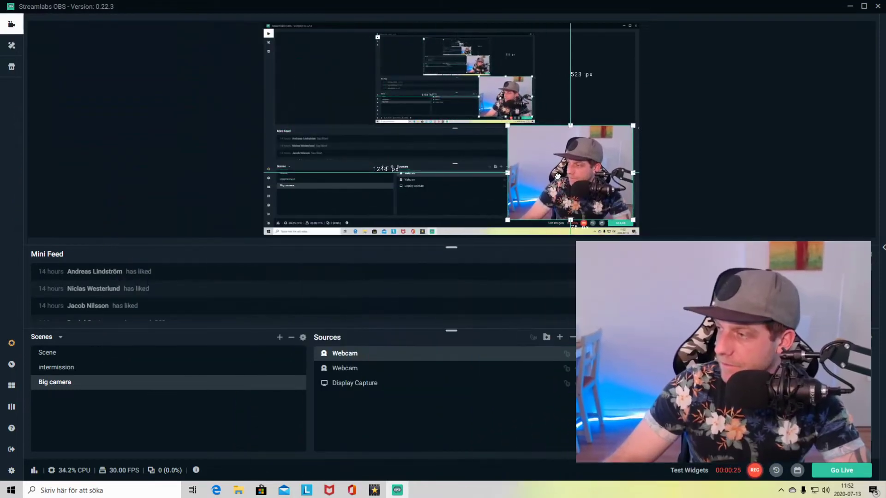
{"action": "left_click_drag", "start_coordinate": [509, 126], "coordinate": [509, 75]}
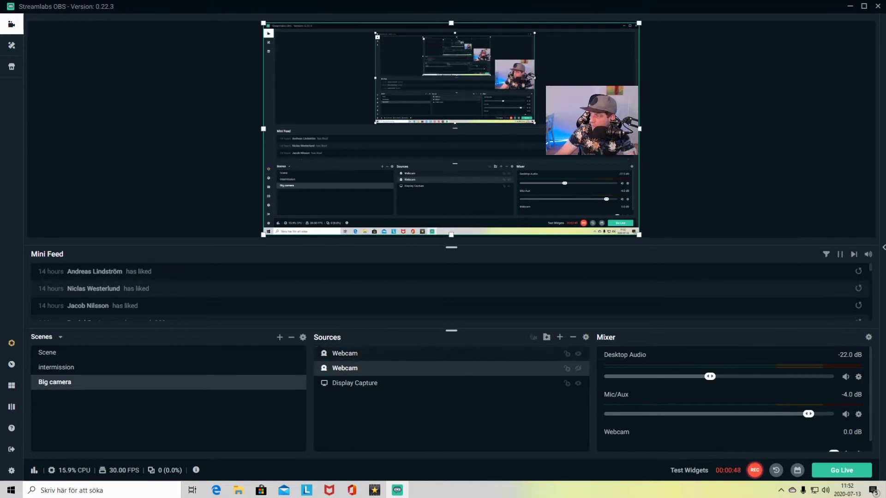
{"action": "left_click", "coordinate": [696, 107]}
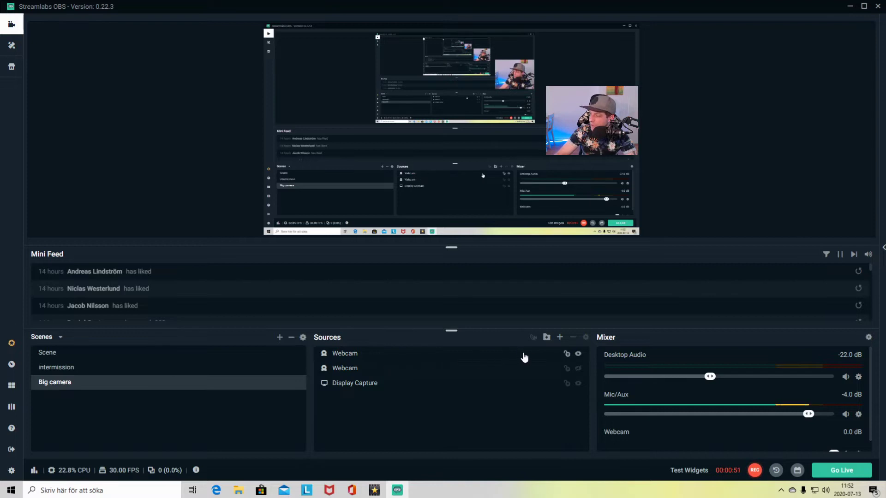
{"action": "left_click", "coordinate": [566, 355]}
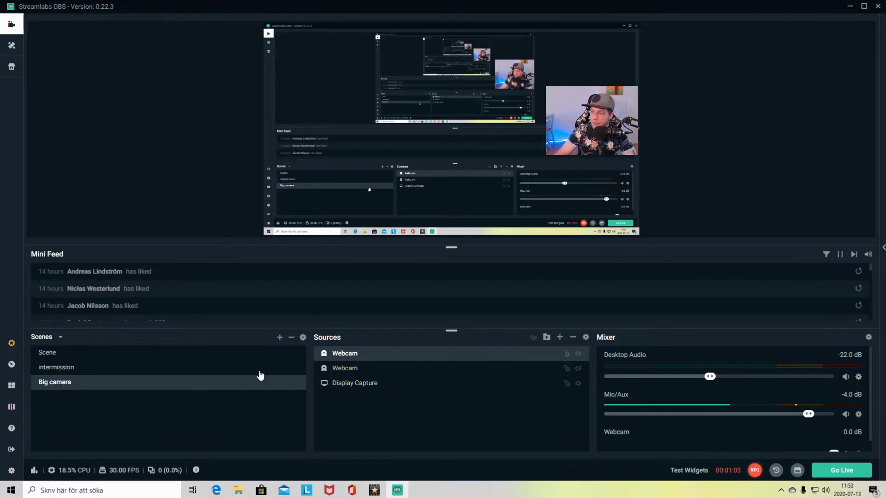
Step: Add the existing elgato video capture device as a source in the Big camera scene
{"action": "left_click", "coordinate": [561, 338]}
{"action": "left_click_drag", "start_coordinate": [465, 103], "coordinate": [358, 198]}
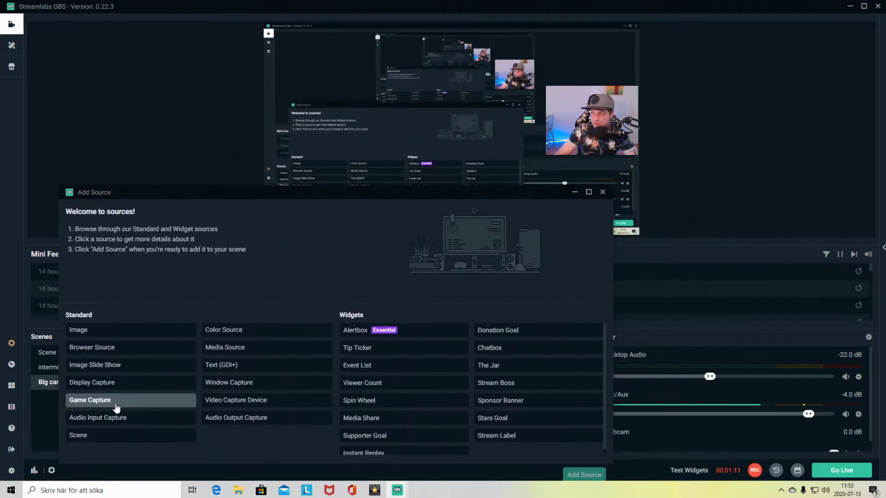
{"action": "left_click", "coordinate": [224, 402]}
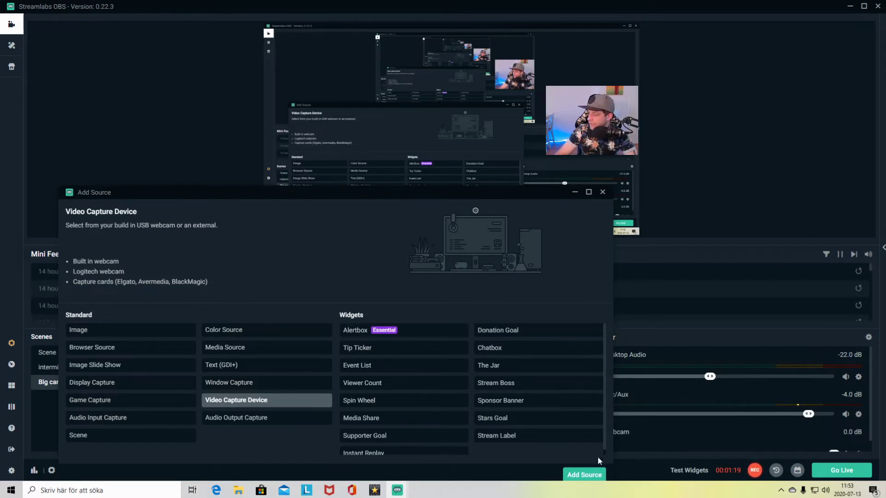
{"action": "left_click", "coordinate": [584, 474]}
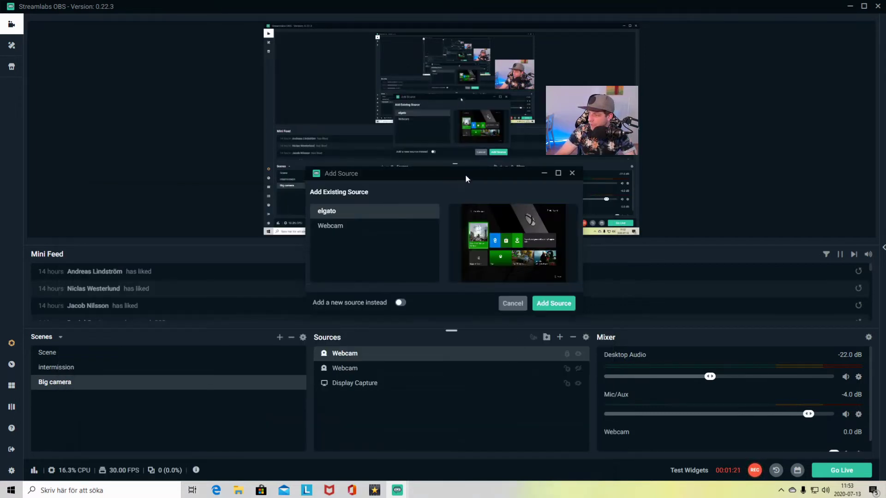
{"action": "left_click_drag", "start_coordinate": [397, 212], "coordinate": [363, 241]}
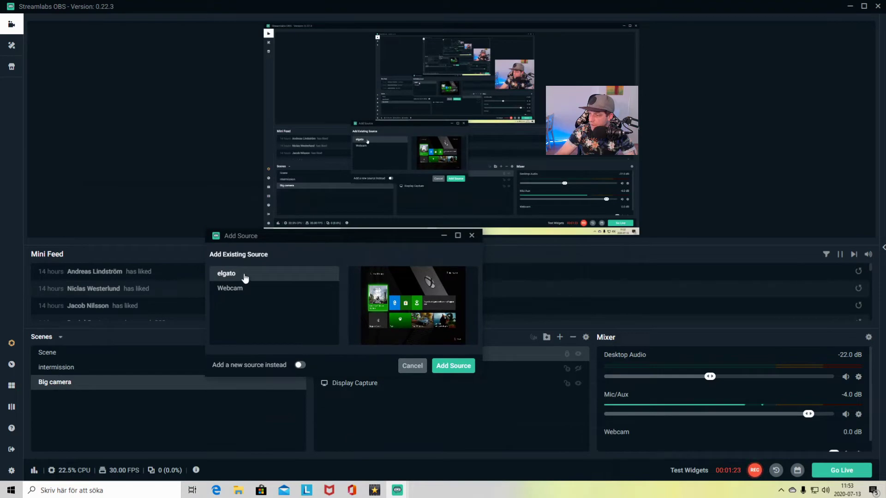
{"action": "left_click", "coordinate": [456, 367]}
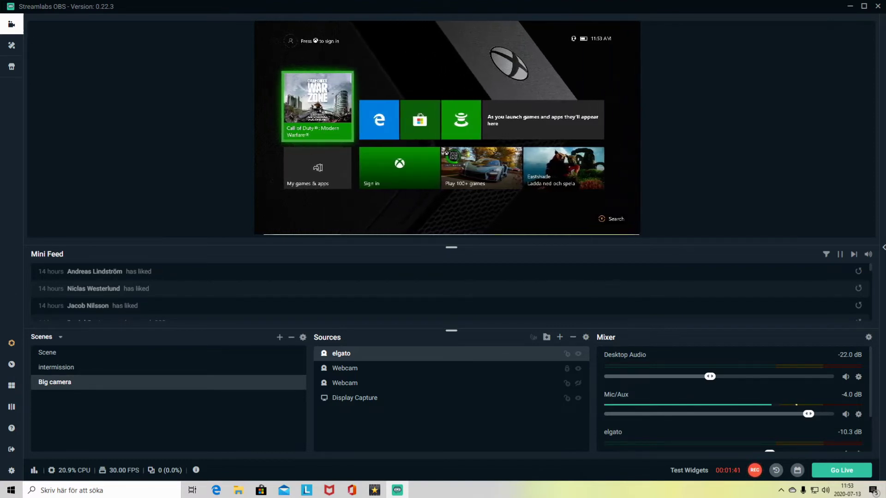
Step: Lock the elgato source and move the small Webcam source above it in the source order
{"action": "left_click", "coordinate": [735, 90]}
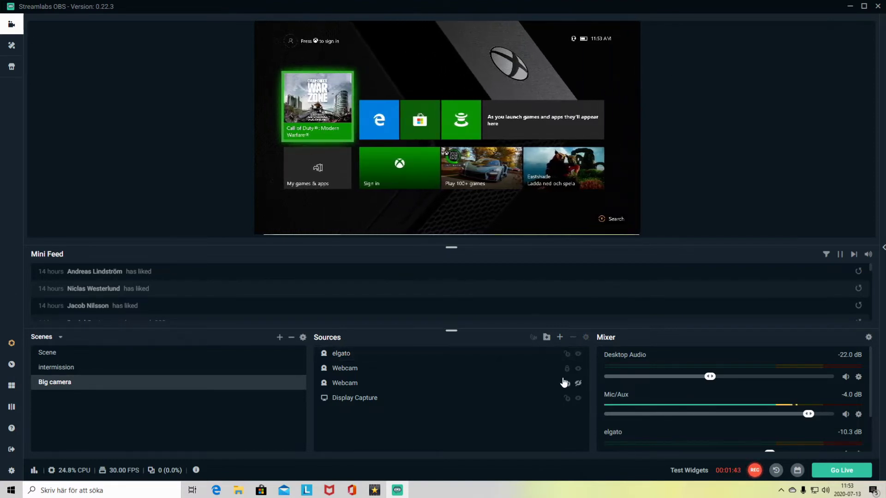
{"action": "left_click", "coordinate": [568, 354]}
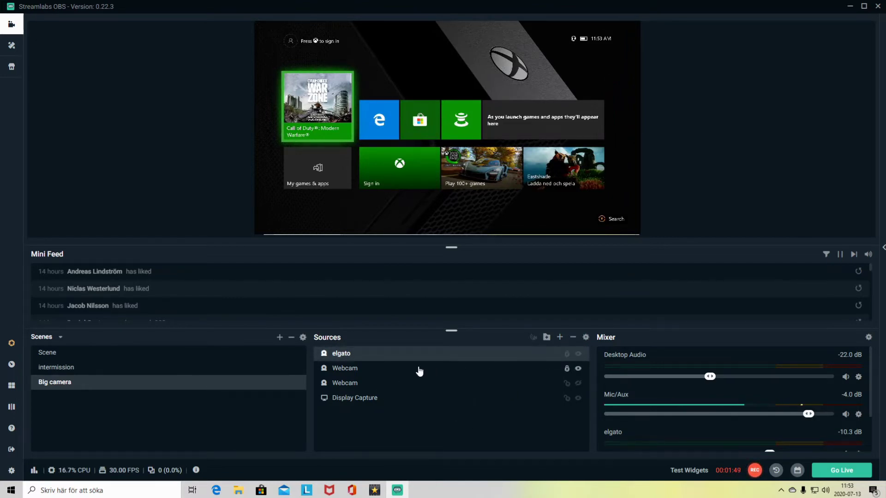
{"action": "left_click_drag", "start_coordinate": [414, 372], "coordinate": [420, 353]}
{"action": "left_click", "coordinate": [748, 157]}
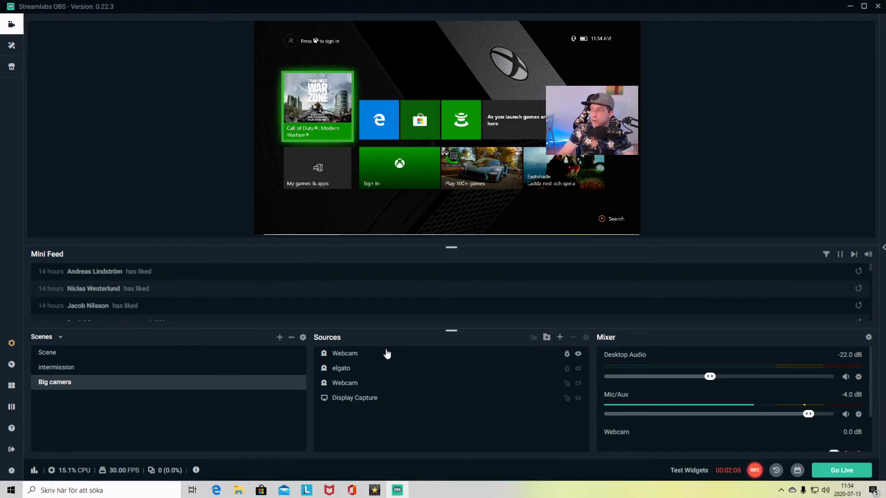
Step: Add the existing Alert Box widget as a source in the Big camera scene
{"action": "left_click", "coordinate": [560, 338]}
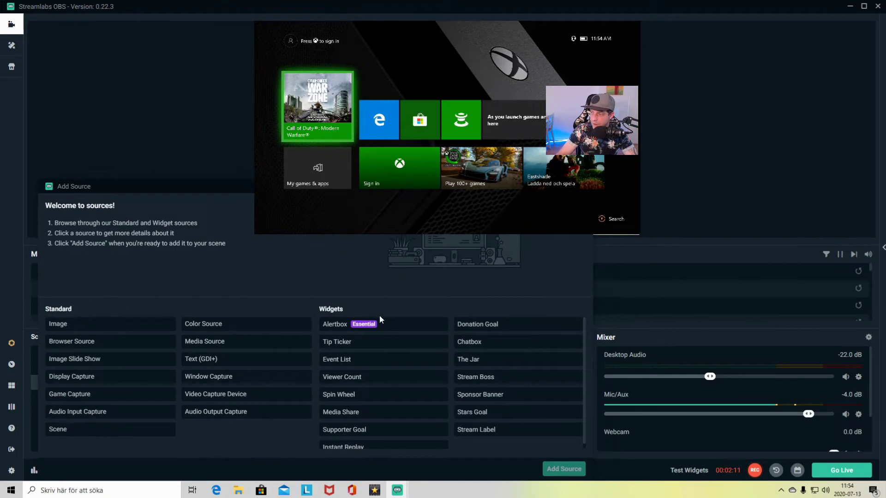
{"action": "left_click", "coordinate": [345, 328]}
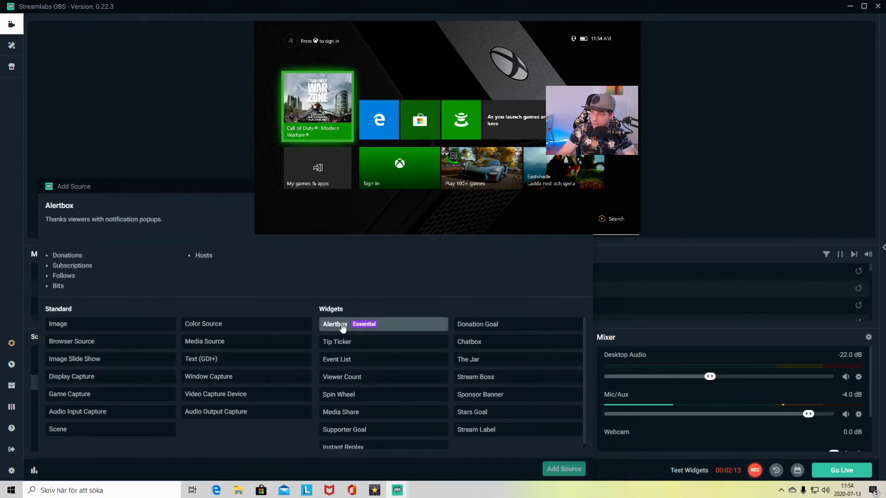
{"action": "left_click", "coordinate": [564, 469]}
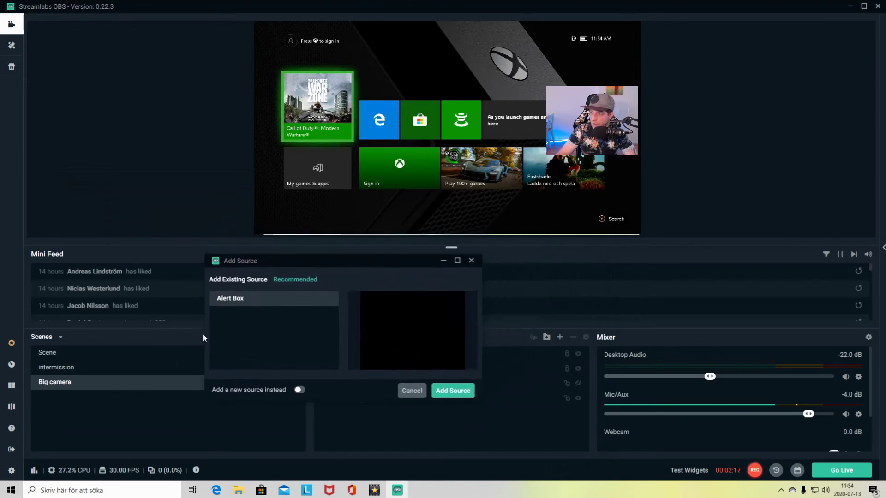
{"action": "left_click", "coordinate": [467, 391]}
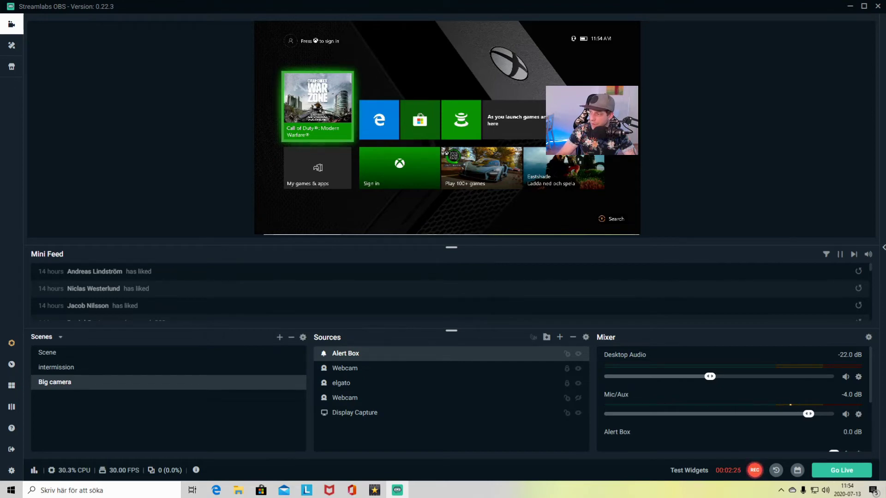
Step: Select the Alert Box source and trigger a test Like alert
{"action": "left_click", "coordinate": [369, 397]}
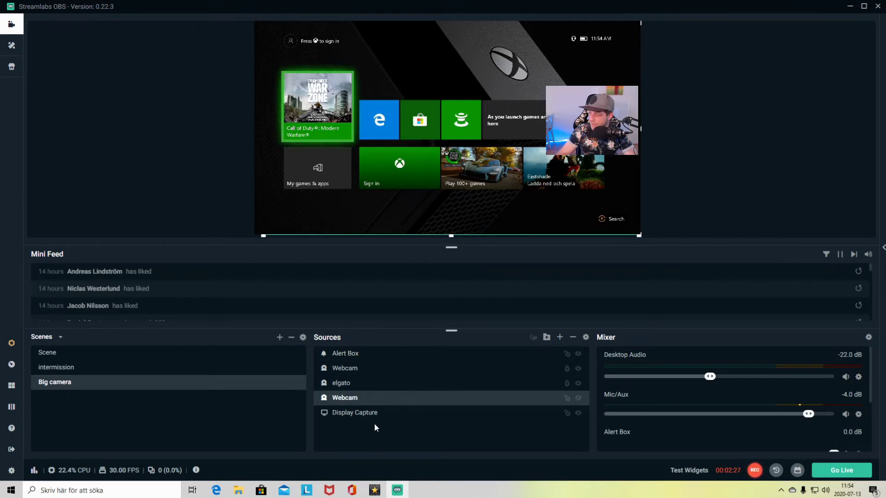
{"action": "left_click", "coordinate": [362, 353]}
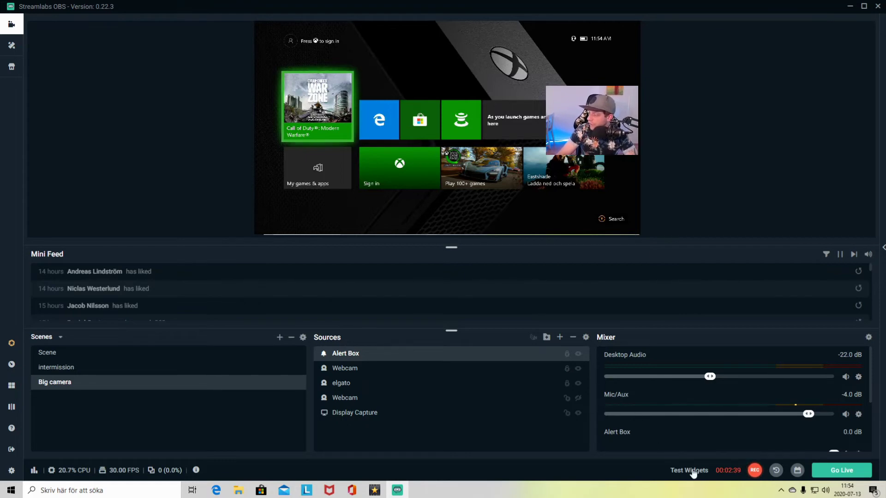
{"action": "mouse_move", "coordinate": [689, 475]}
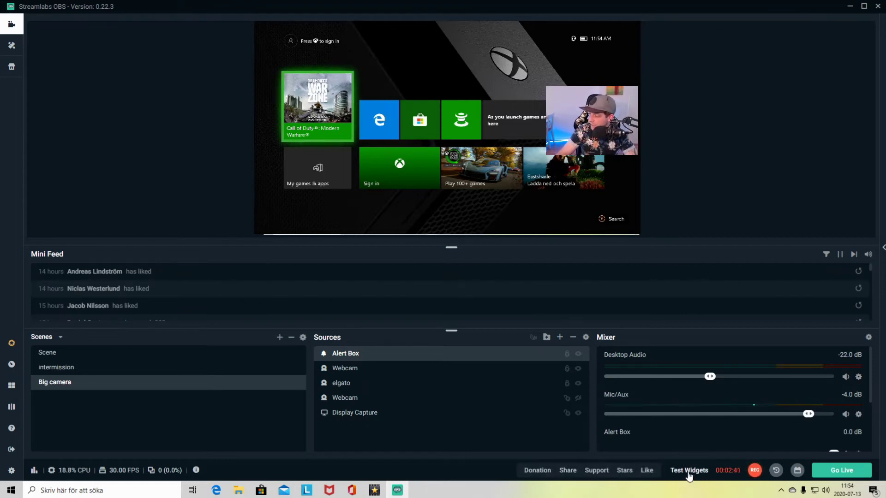
{"action": "left_click", "coordinate": [648, 470]}
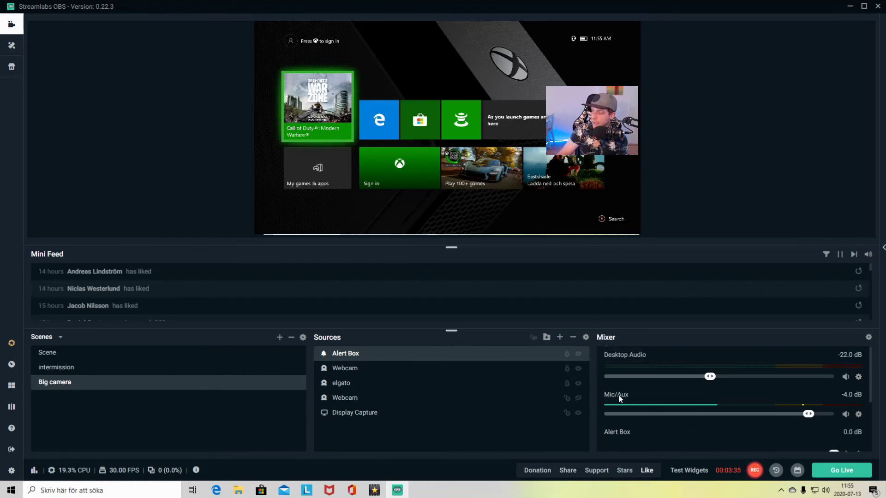
Step: Set the Mic/Aux input device to Mikrofon (Trust USB microphone) in its properties and apply it
{"action": "left_click", "coordinate": [859, 415]}
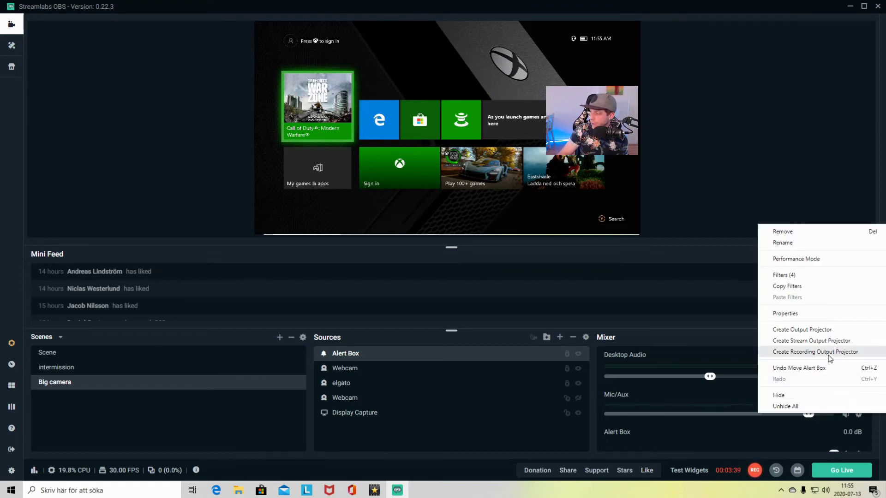
{"action": "left_click", "coordinate": [821, 314]}
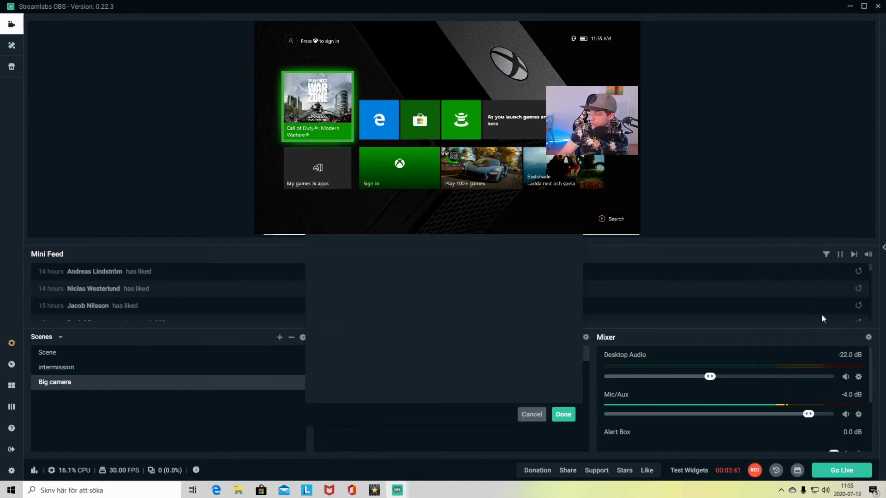
{"action": "left_click_drag", "start_coordinate": [783, 170], "coordinate": [804, 134]}
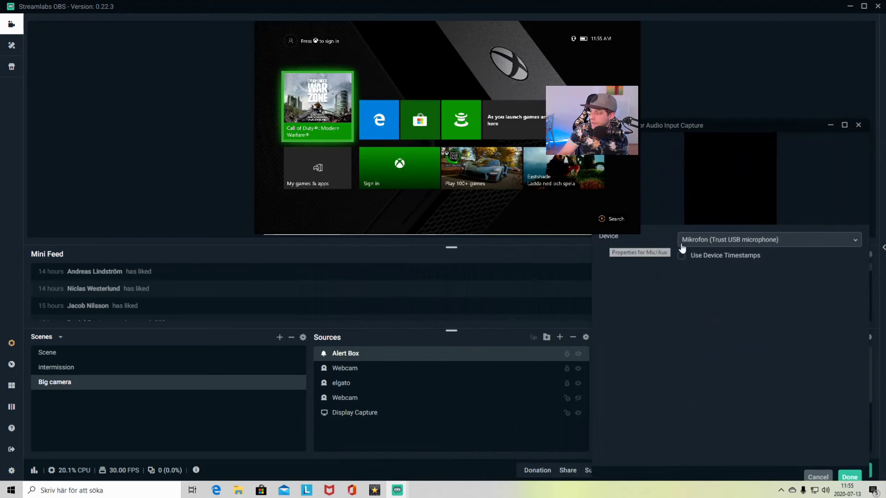
{"action": "left_click", "coordinate": [804, 246]}
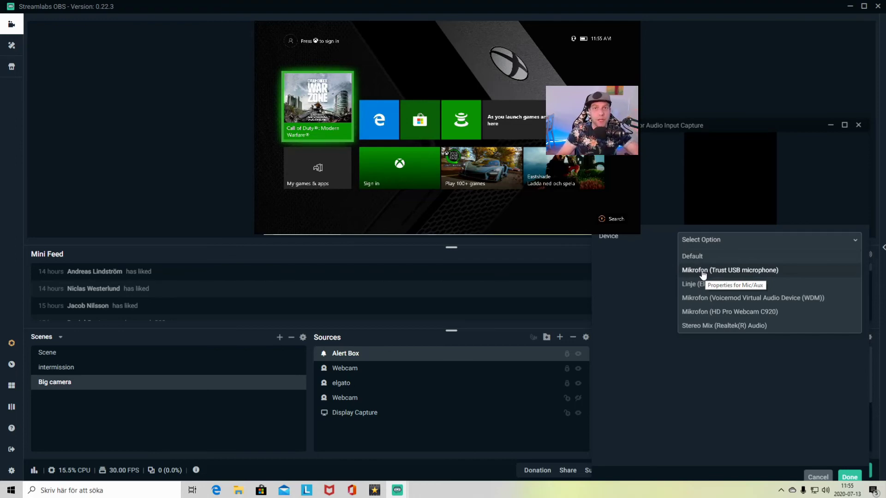
{"action": "left_click", "coordinate": [757, 271]}
{"action": "left_click", "coordinate": [858, 480]}
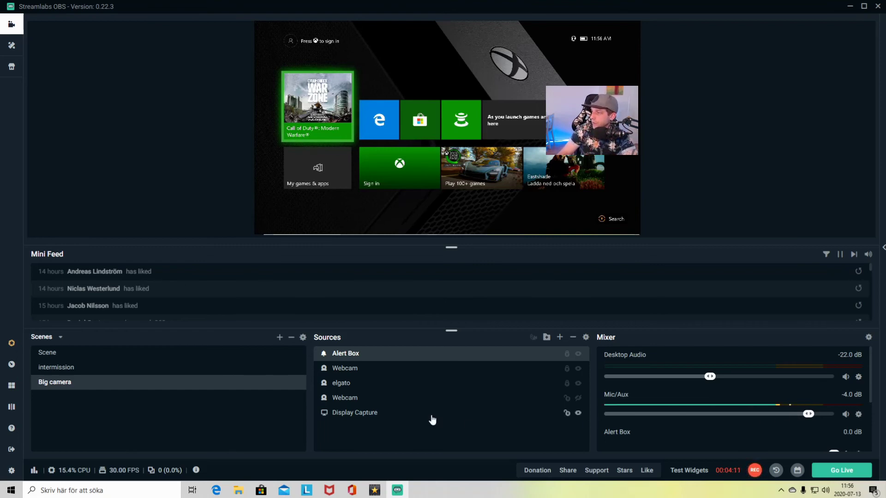
Step: Unhide the full-size Webcam source beneath the elgato source
{"action": "left_click", "coordinate": [578, 399]}
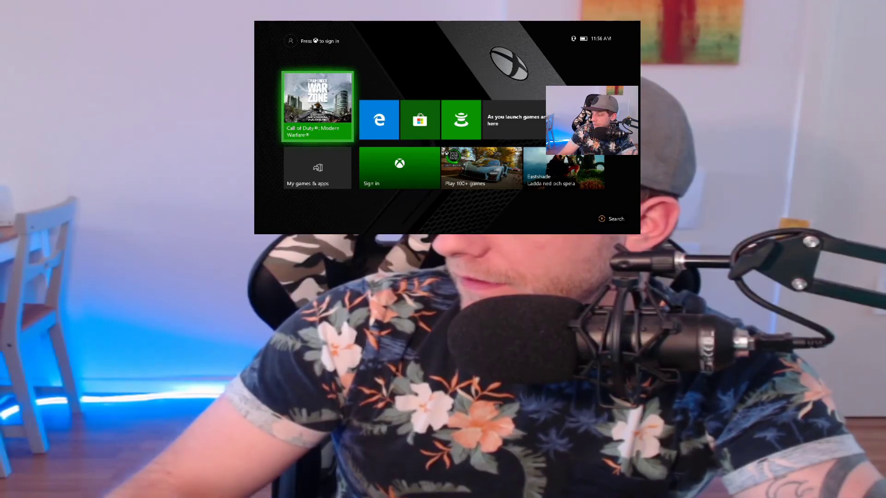